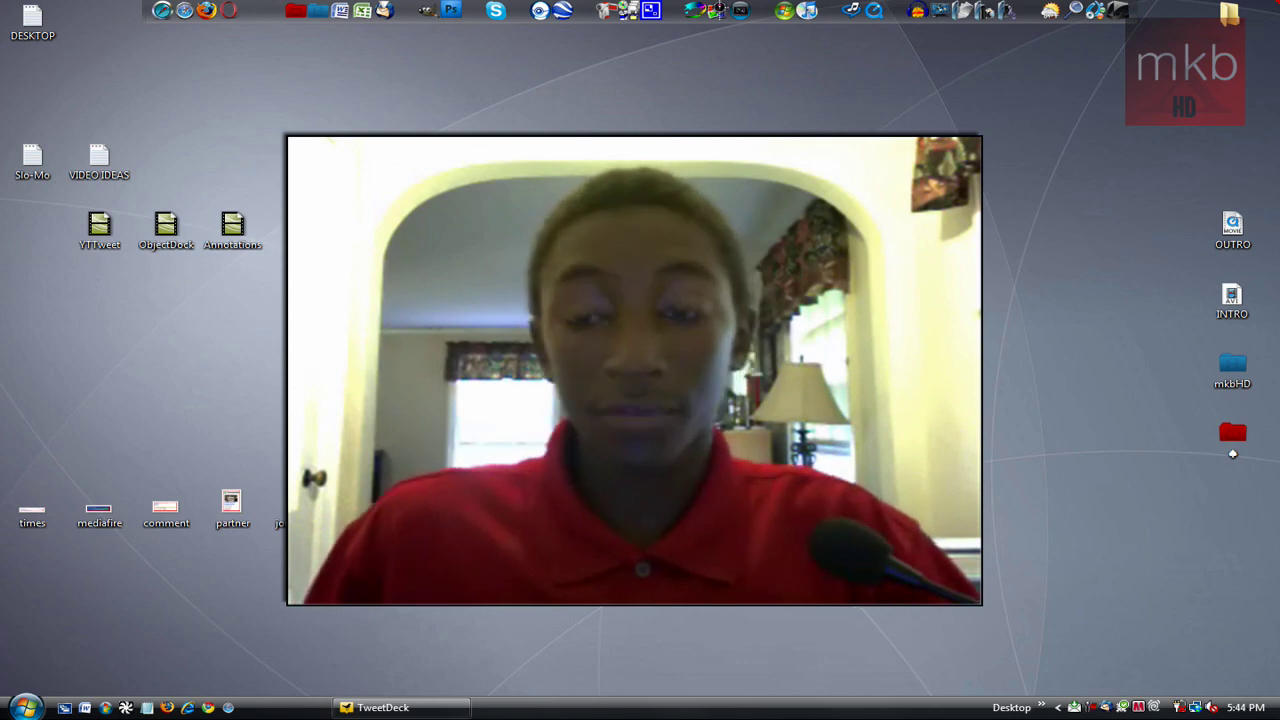
Launch Google Chrome from the quick launch bar so the Google homepage loads
left_click(208, 707)
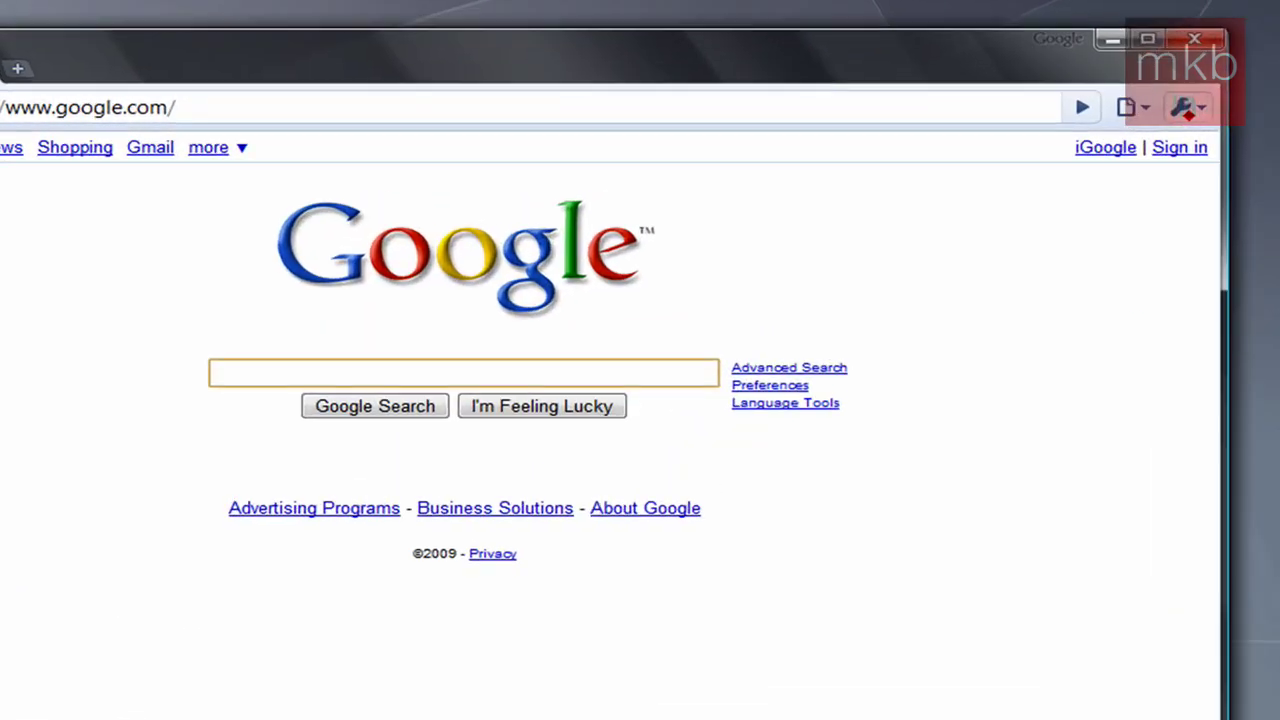
left_click(1195, 108)
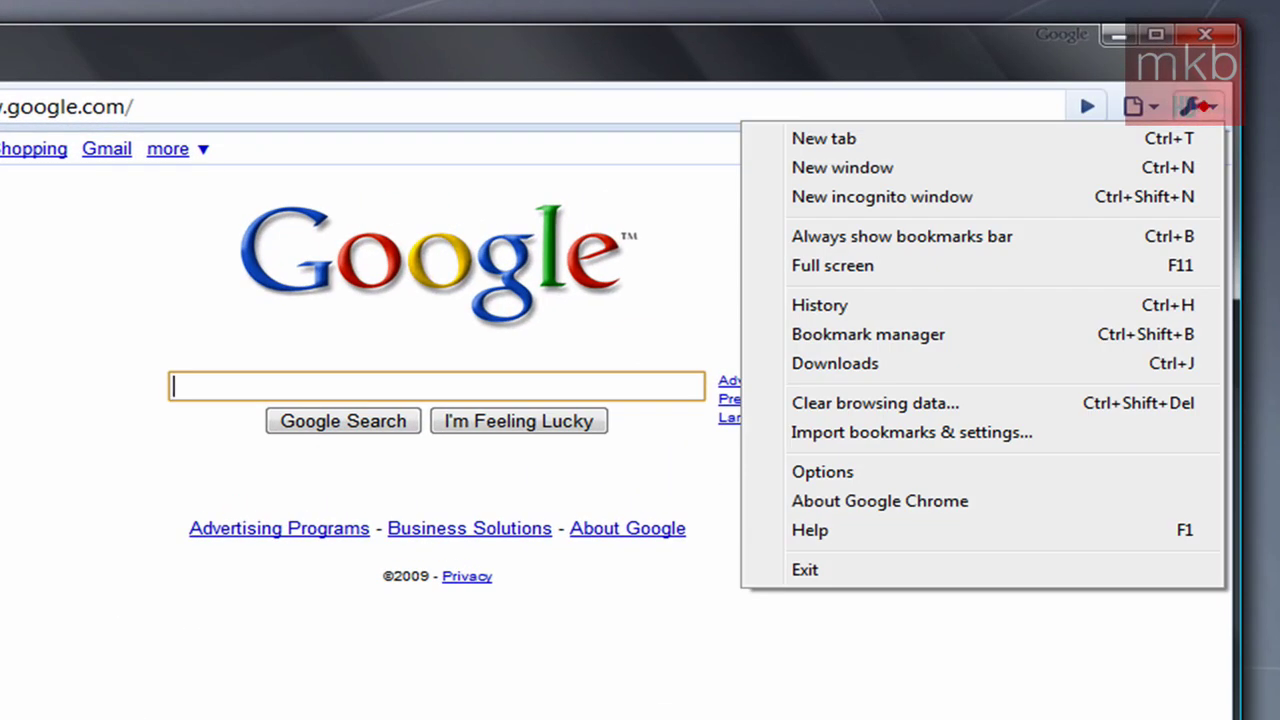
left_click(963, 470)
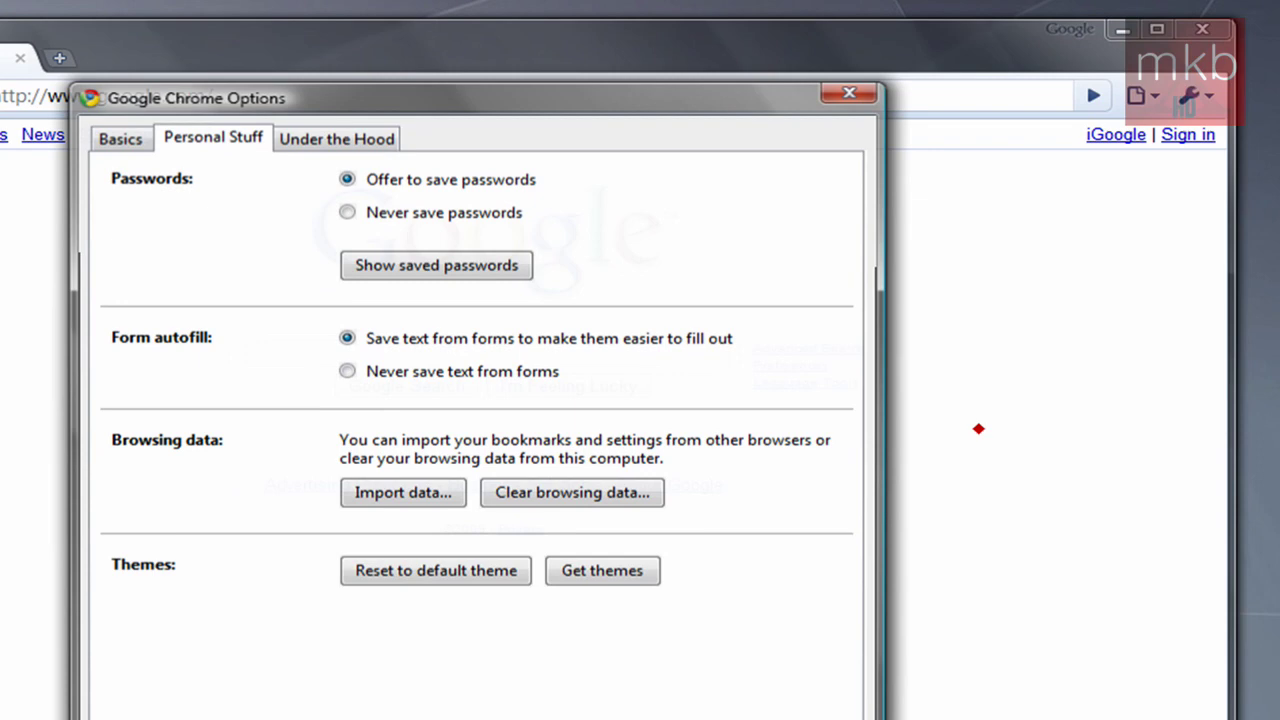
left_click(338, 104)
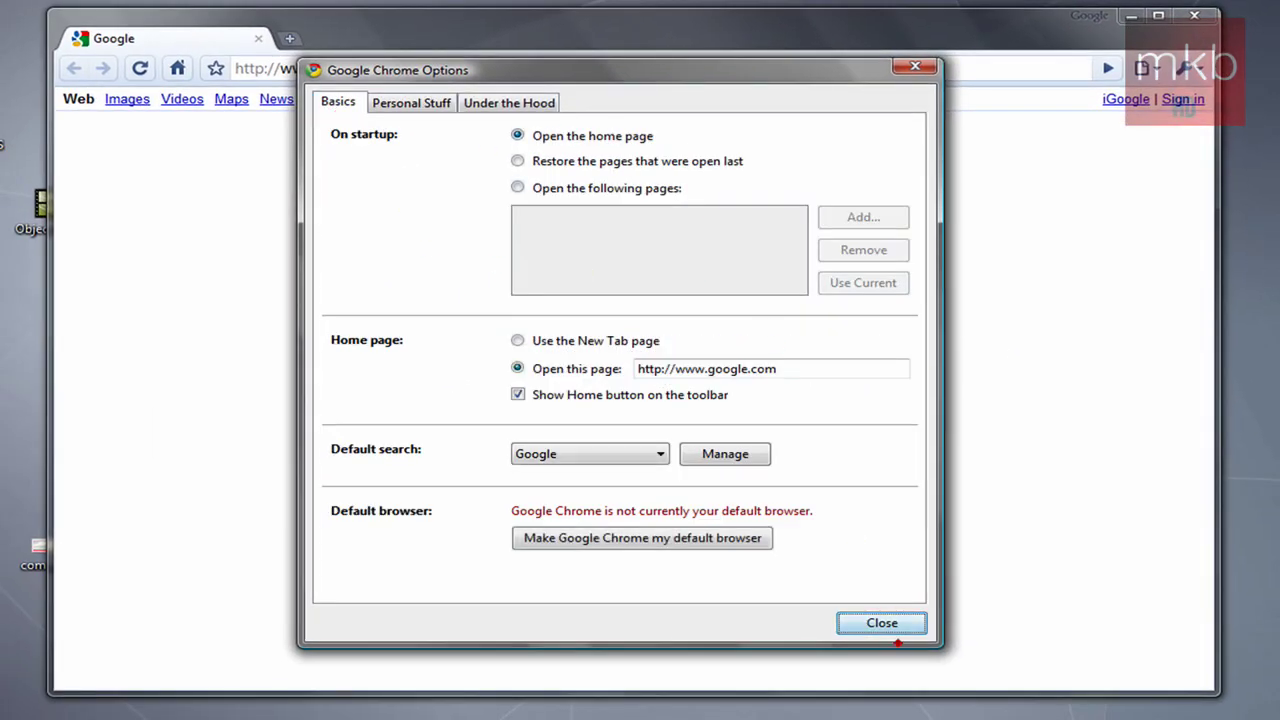
left_click(889, 625)
left_click(1190, 68)
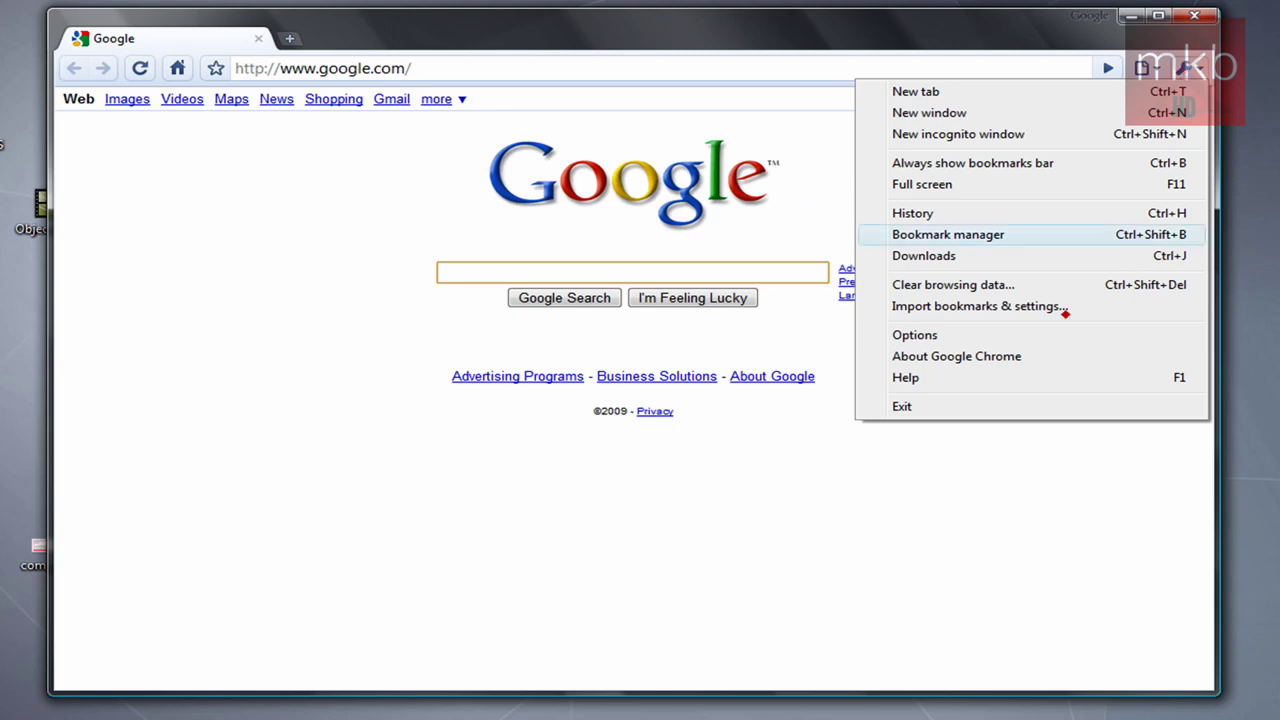
left_click(1000, 368)
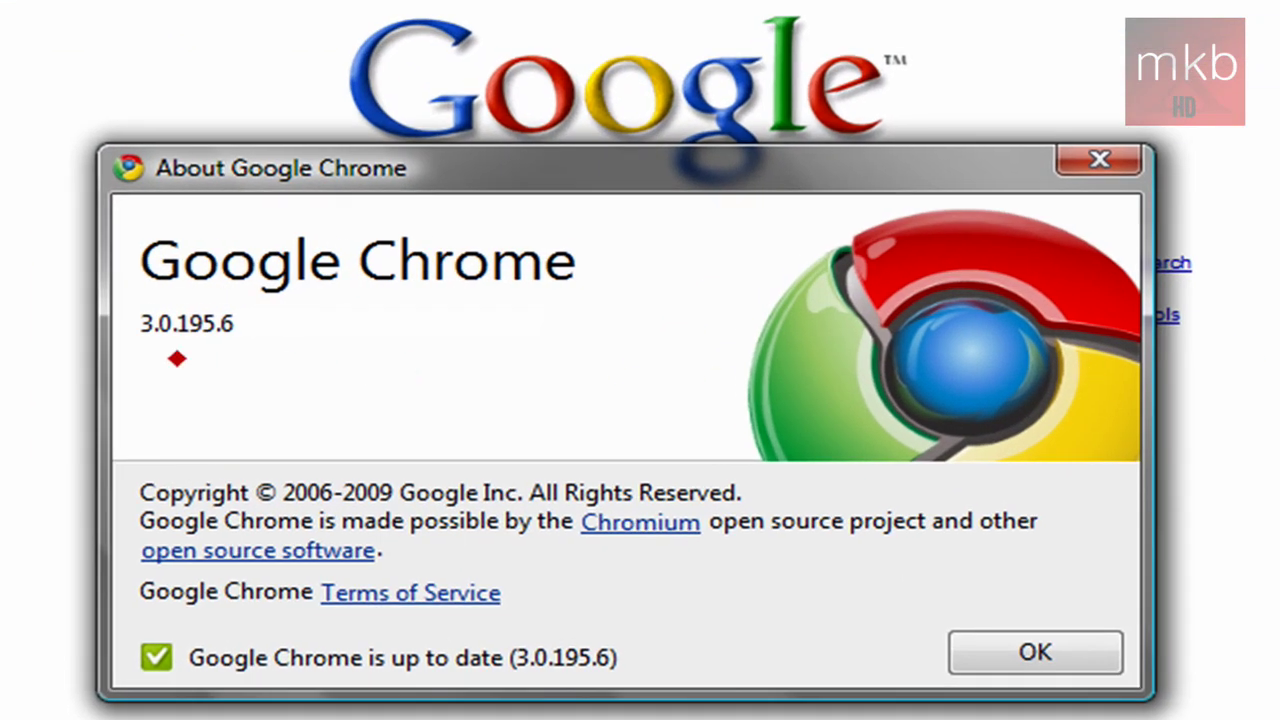
left_click(1008, 658)
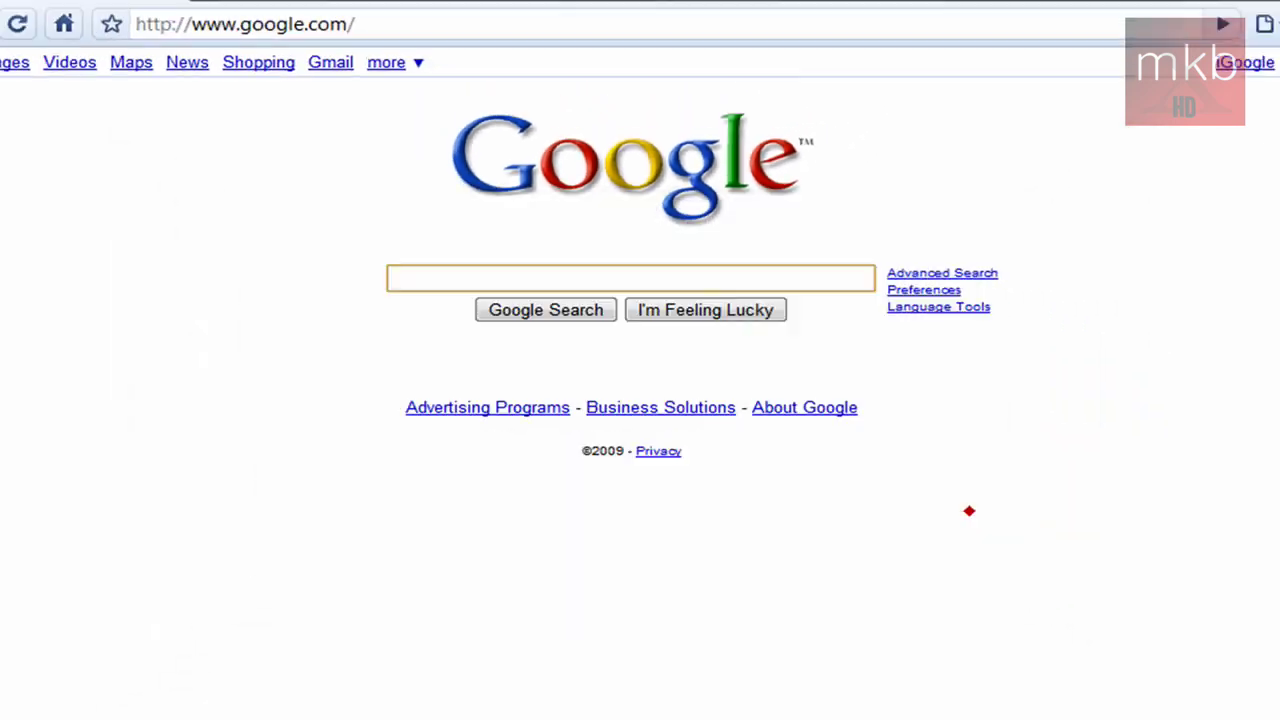
left_click(278, 343)
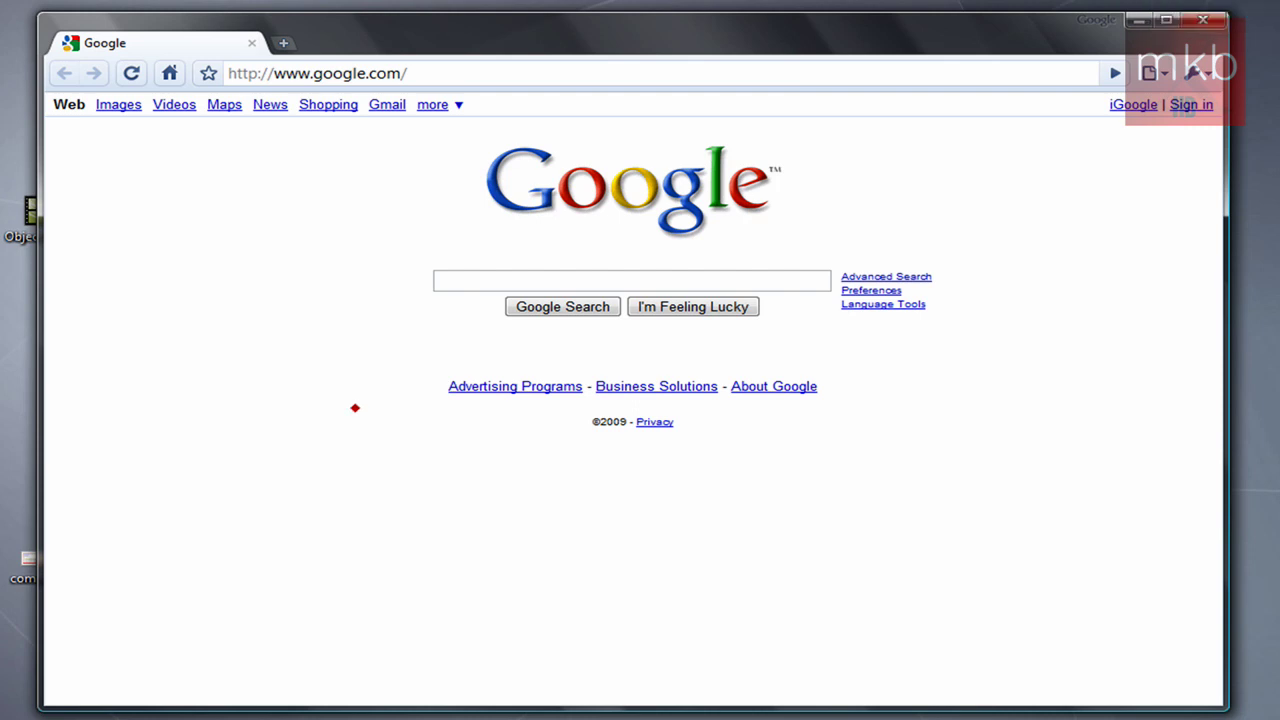
Open the Themes Gallery via Options, Personal Stuff, Get themes
left_click(1190, 72)
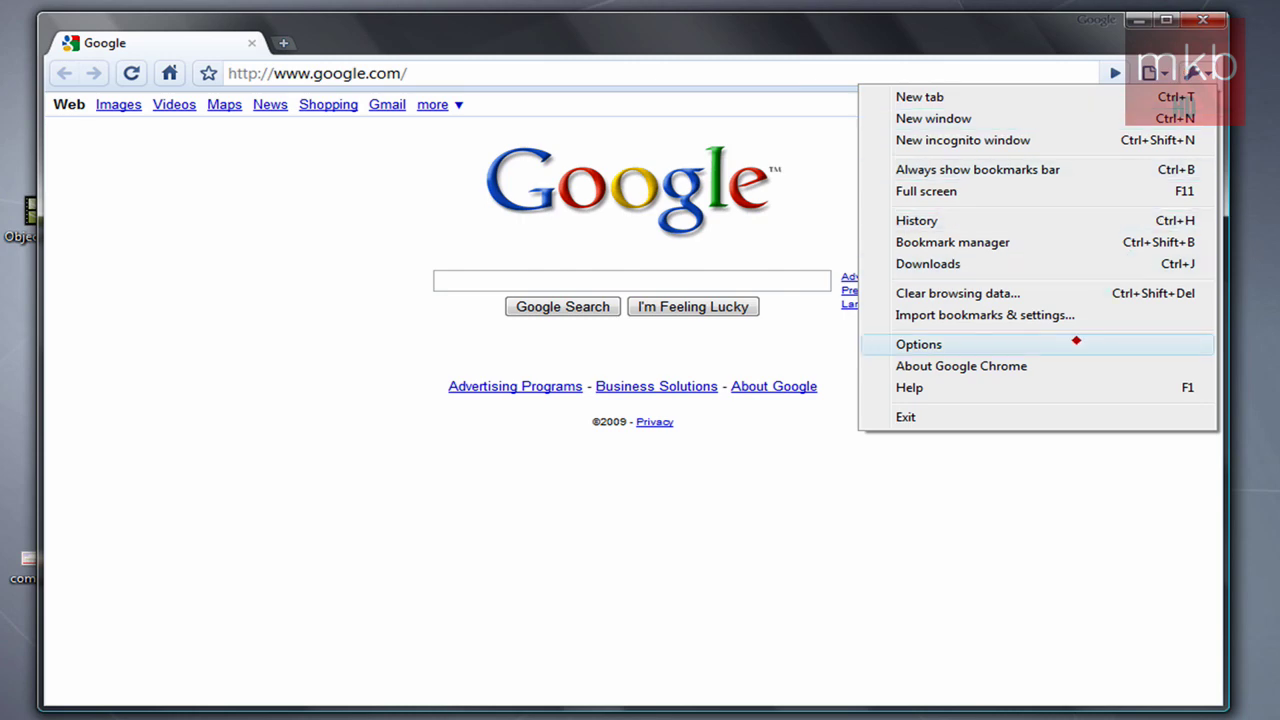
left_click(1076, 341)
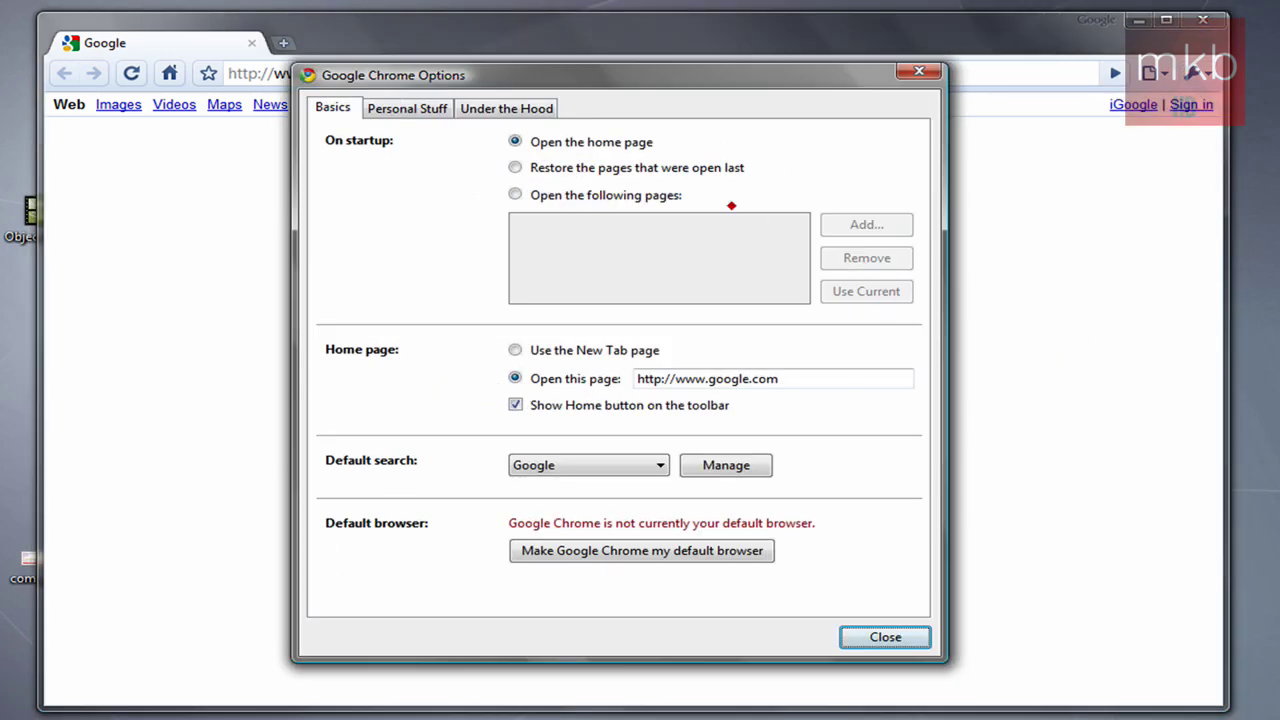
left_click(410, 110)
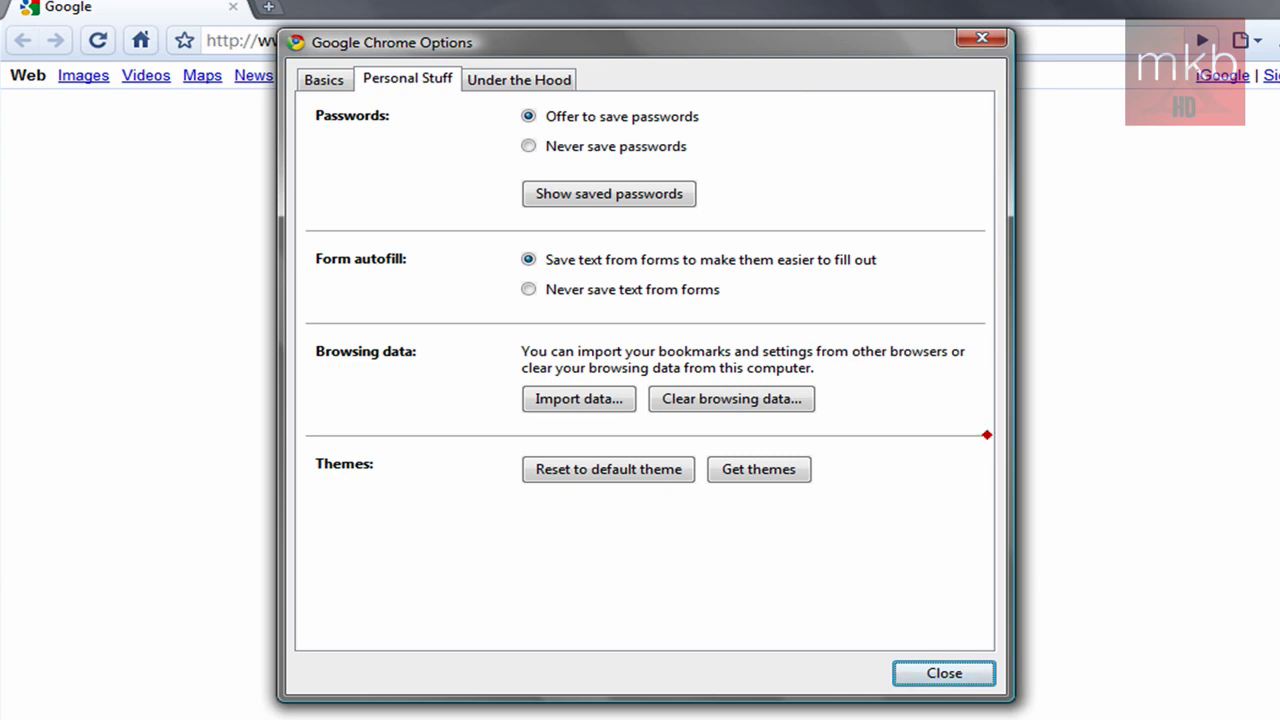
left_click(742, 470)
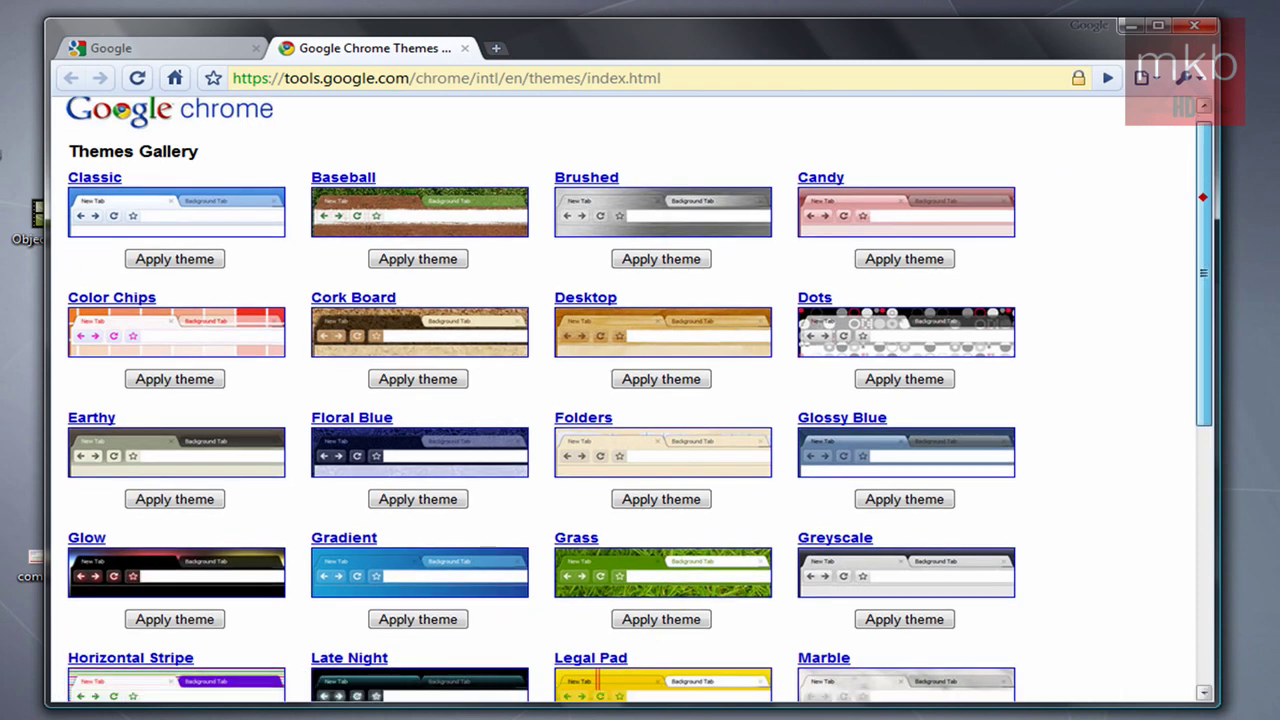
left_click_drag(1204, 183, 1204, 105)
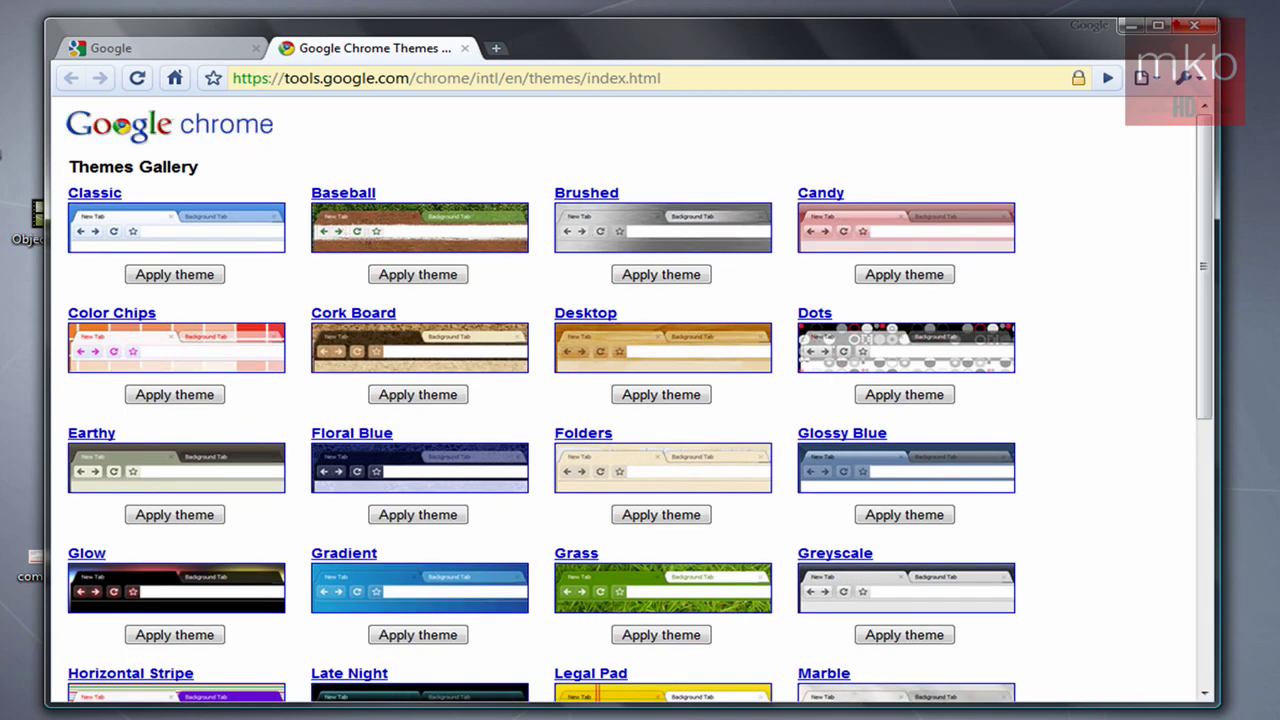
left_click(1158, 25)
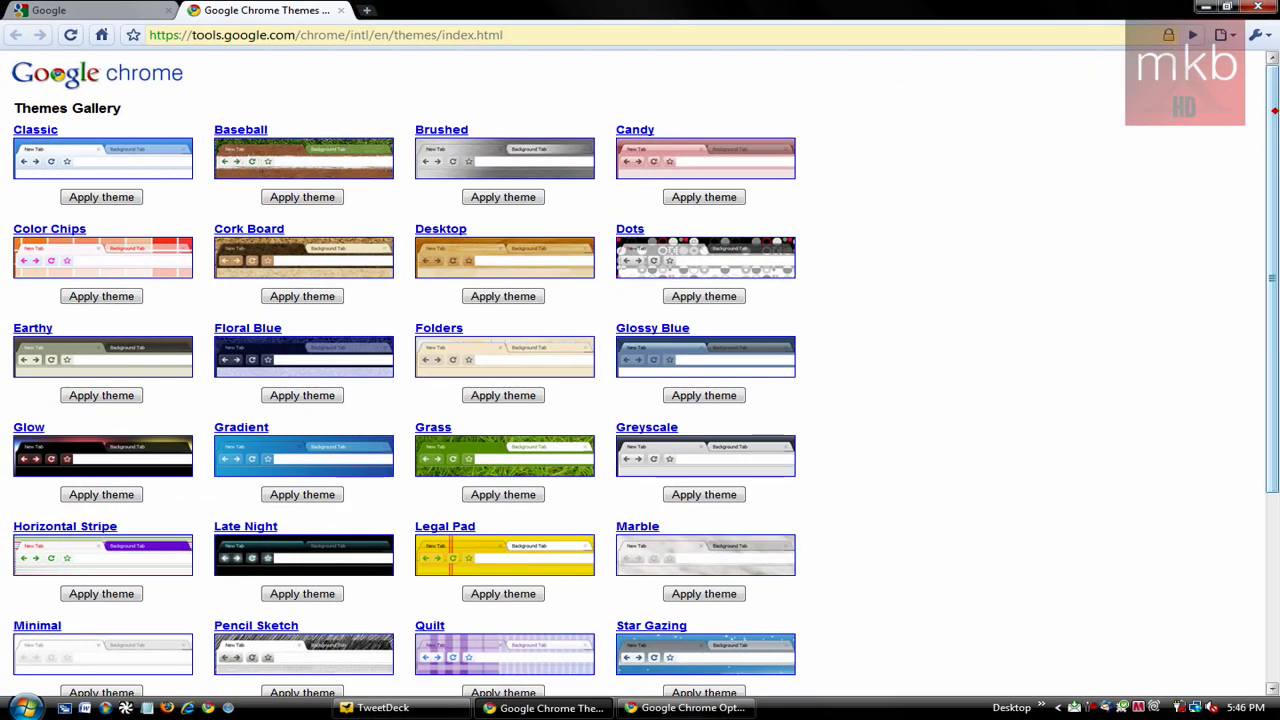
left_click_drag(1274, 145, 1274, 335)
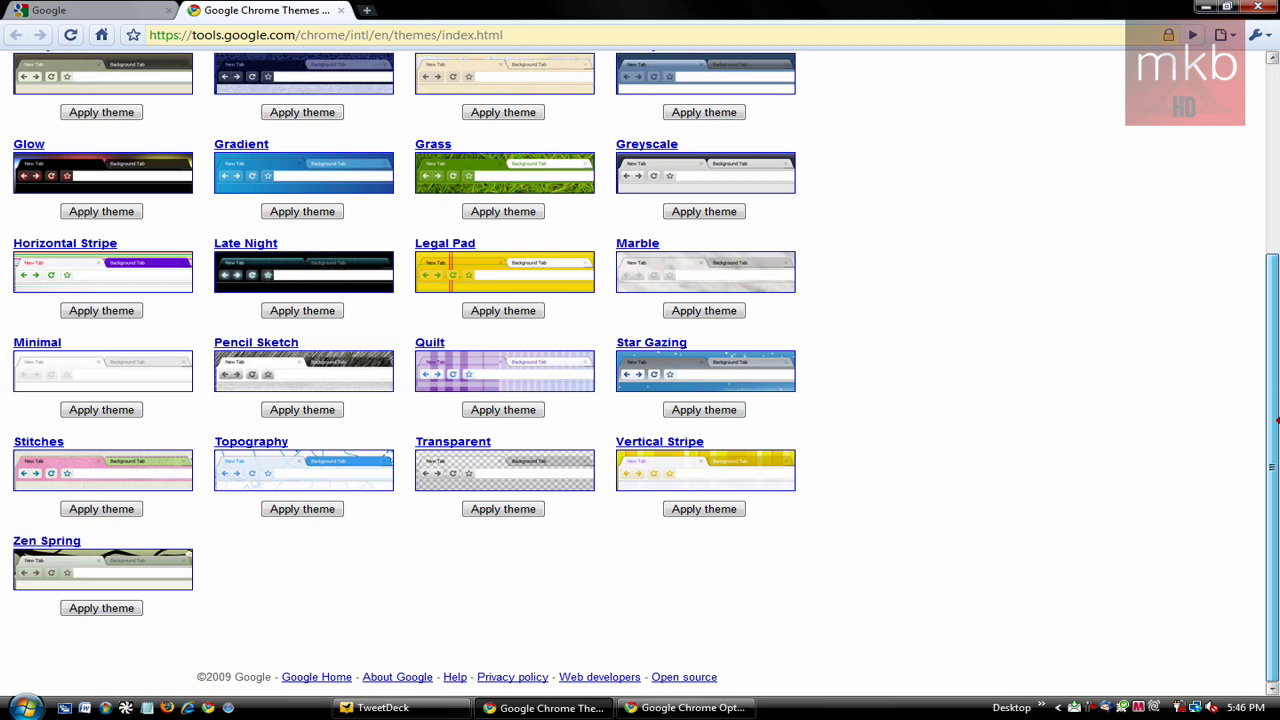
scroll(1200, 455, "up", 1)
scroll(1150, 445, "up", 1)
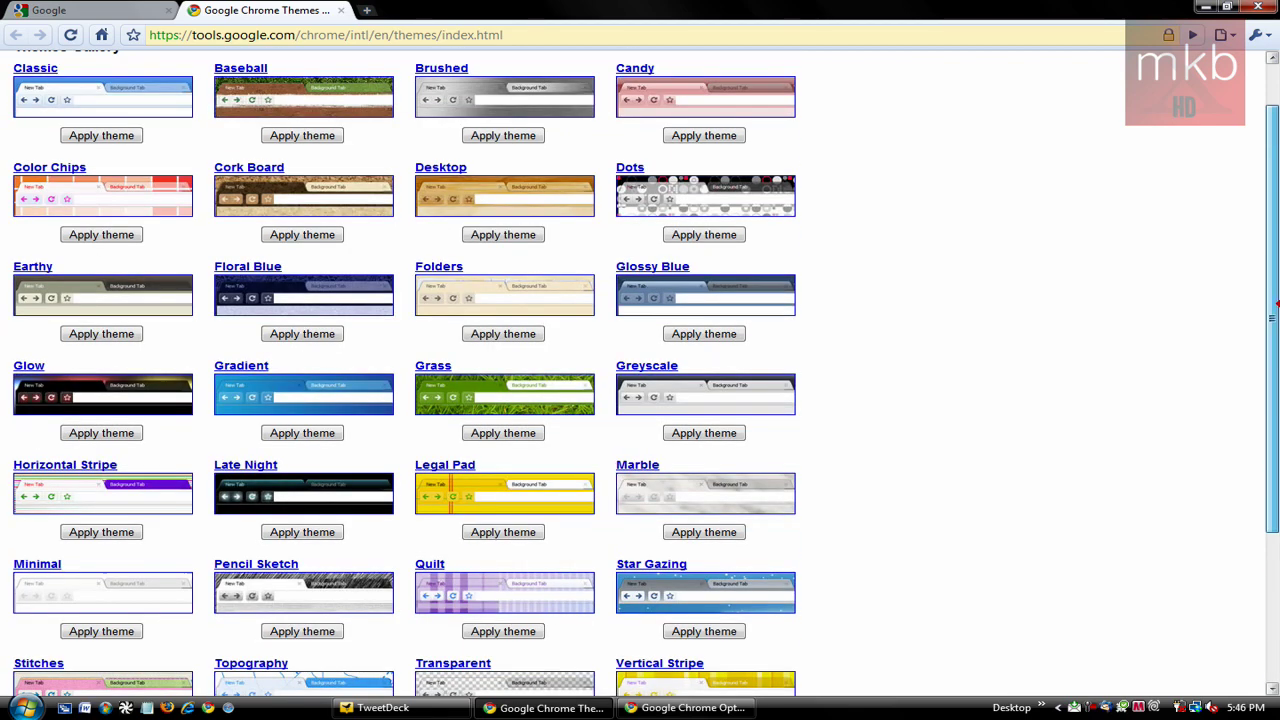
scroll(1091, 437, "up", 1)
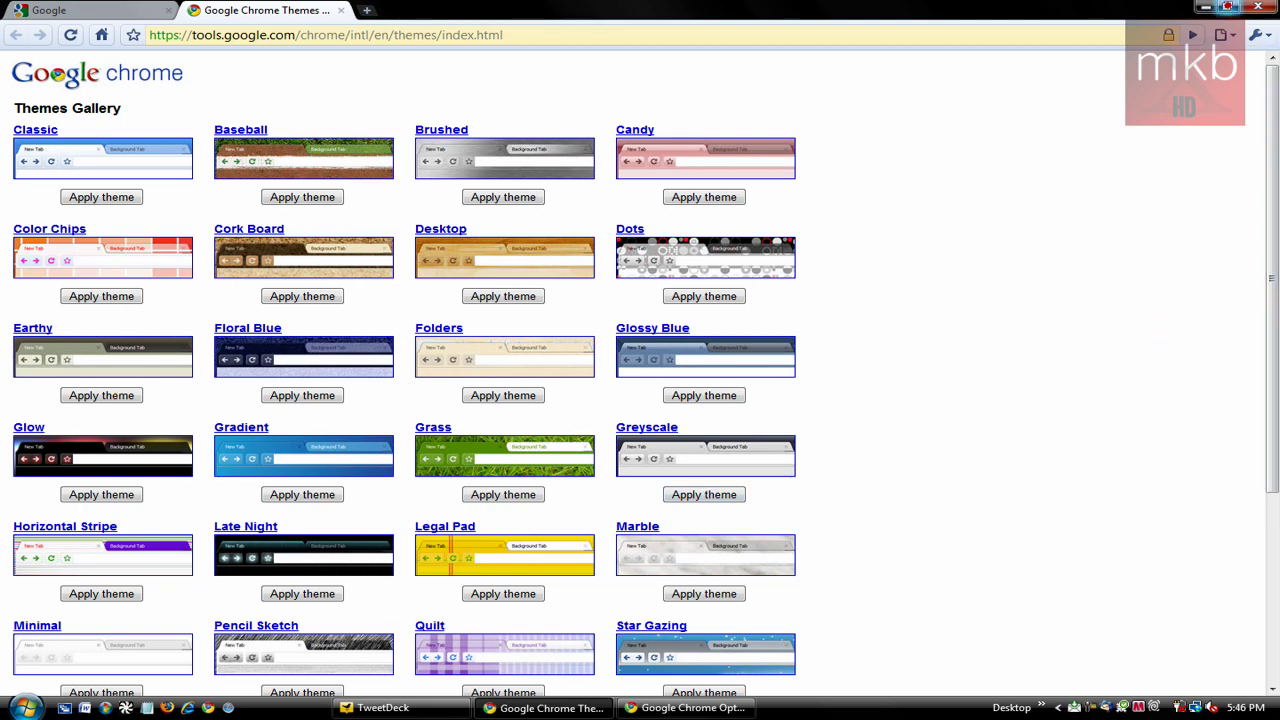
left_click(1227, 7)
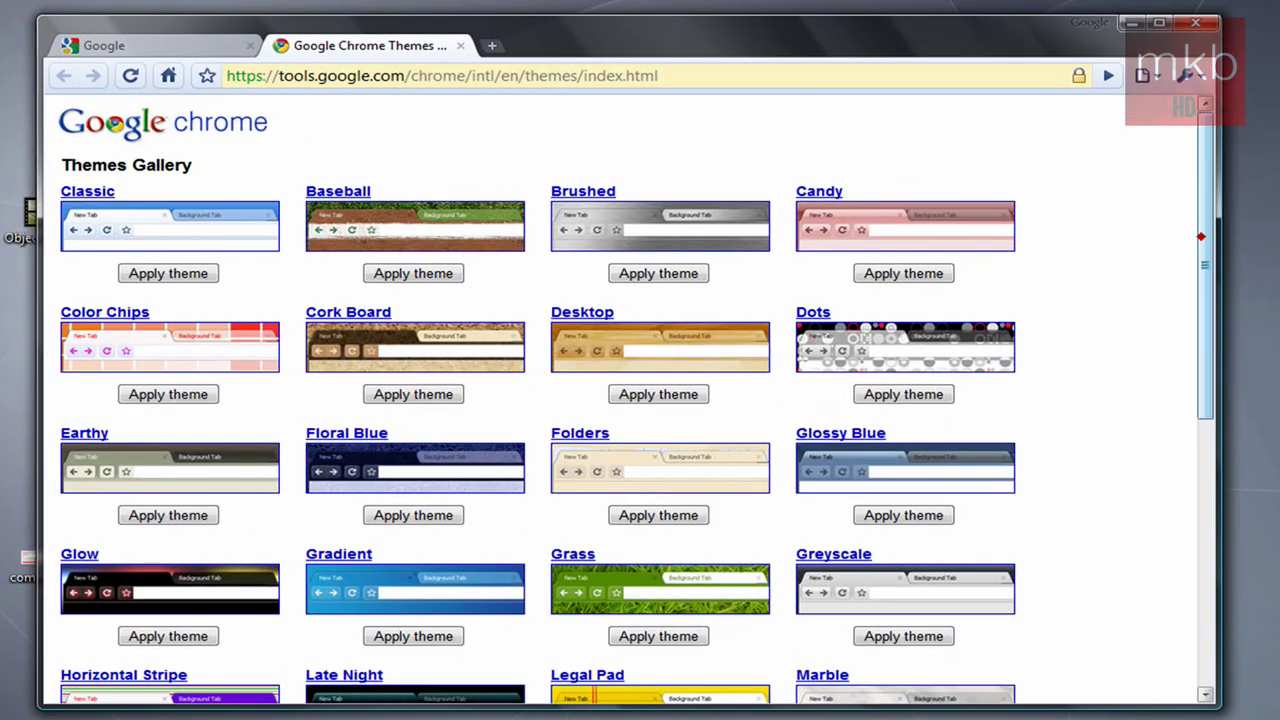
scroll(1204, 261, "down", 1)
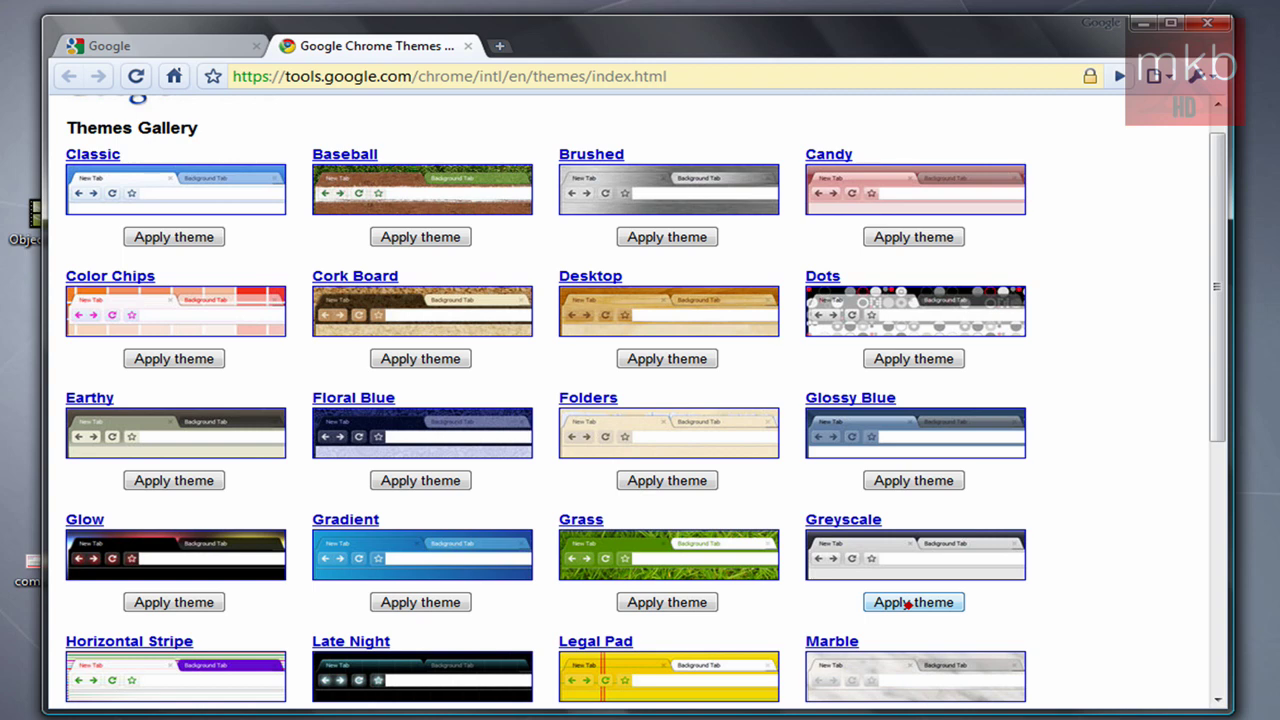
Apply the Greyscale theme, dismiss the installed notice, and close the Google tab
left_click(908, 604)
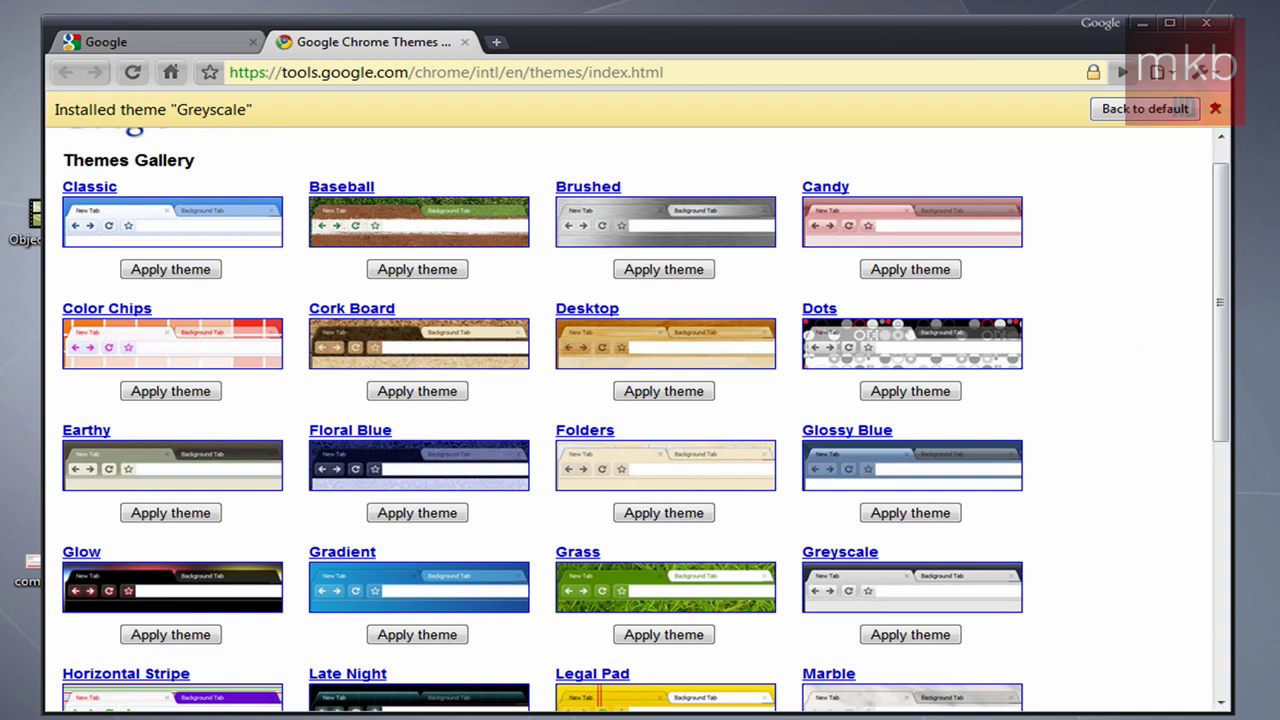
left_click(1215, 108)
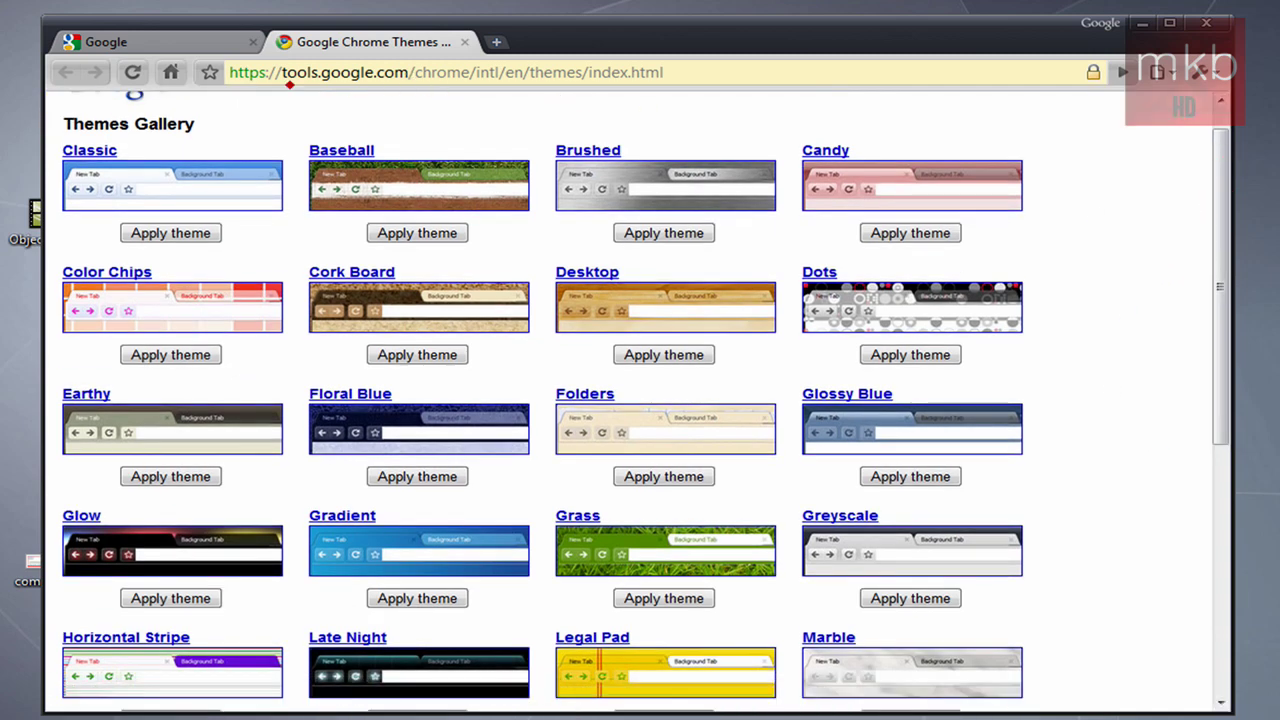
left_click(253, 43)
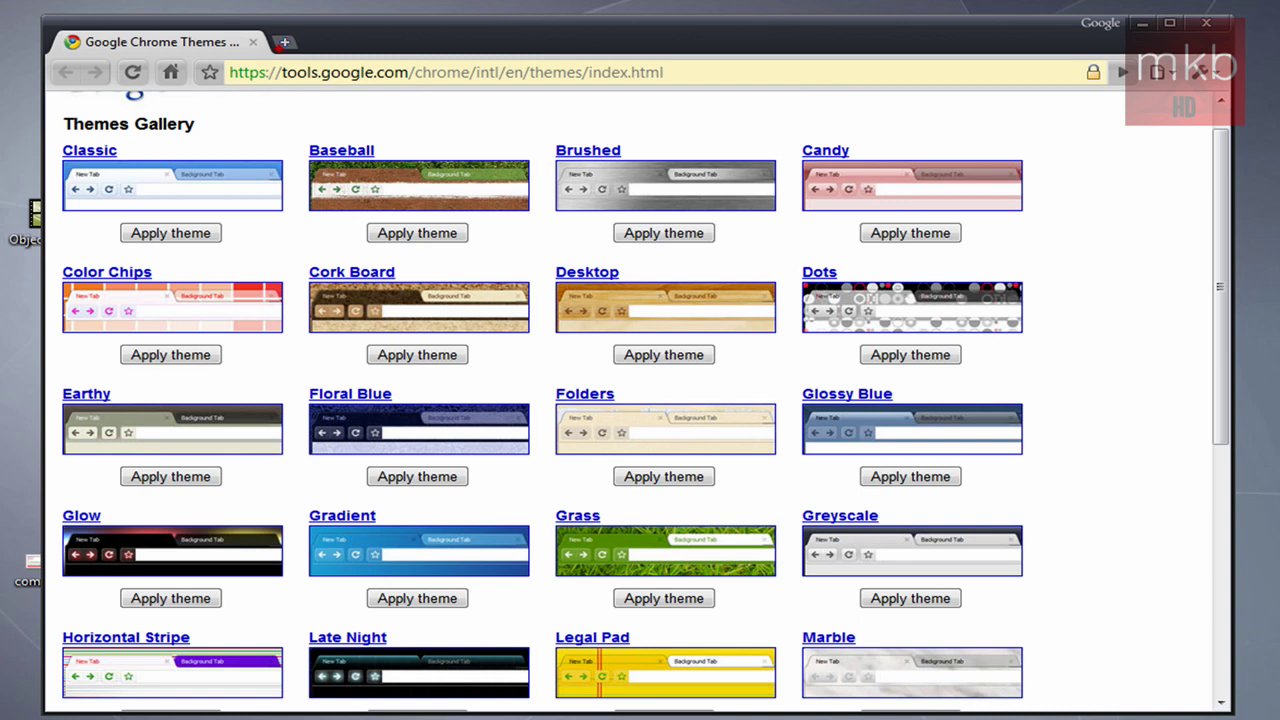
Go Home, then load youtube.com from the 'you' address-bar suggestion
left_click(170, 72)
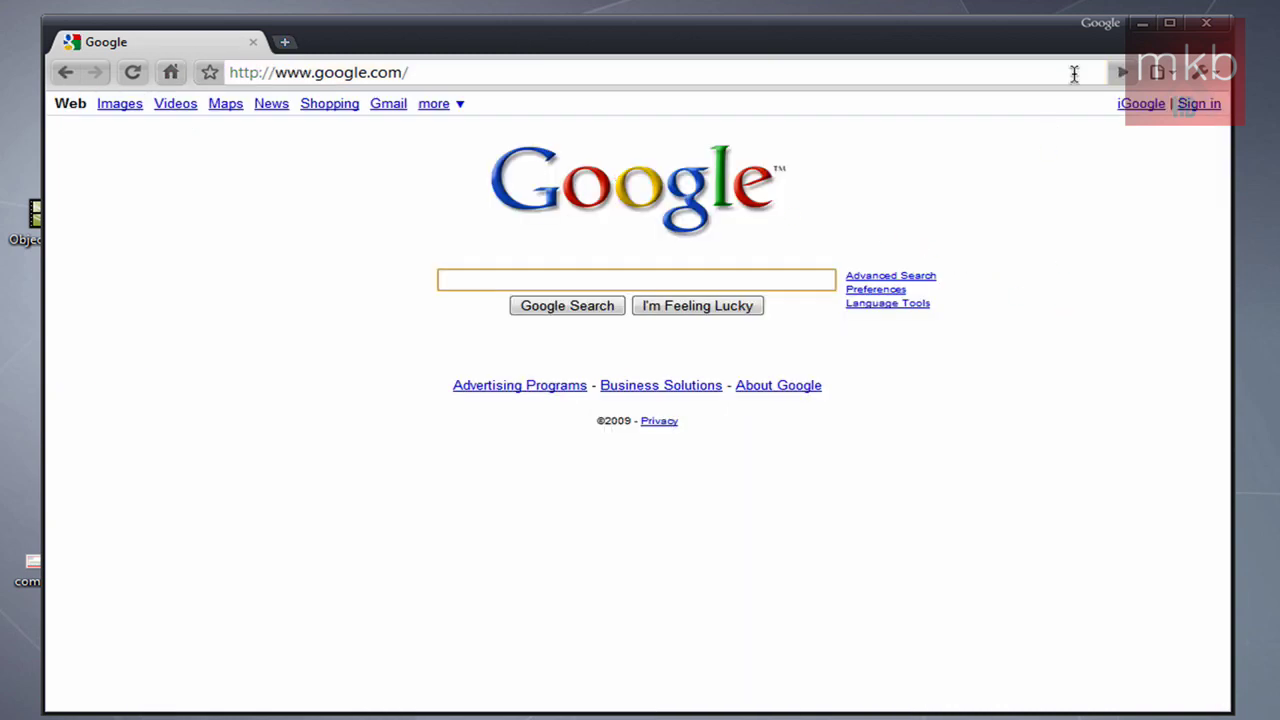
left_click(455, 80)
type("you")
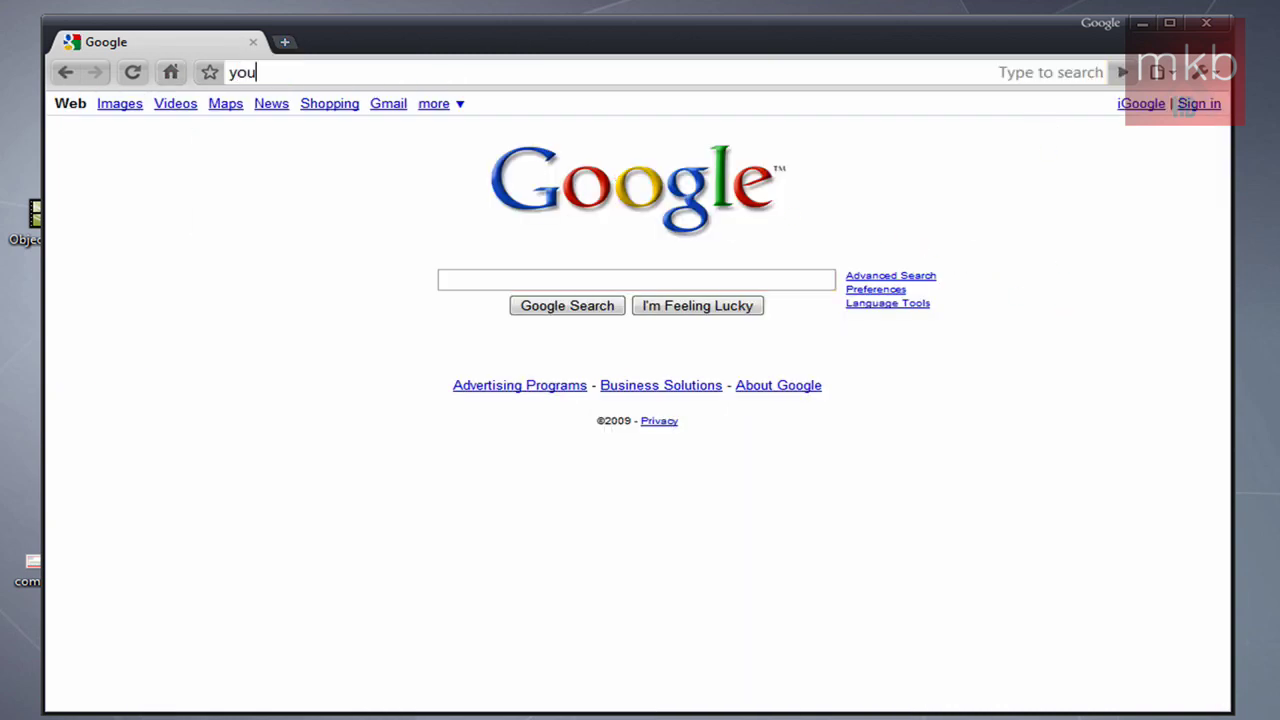
key("Down")
key("Return")
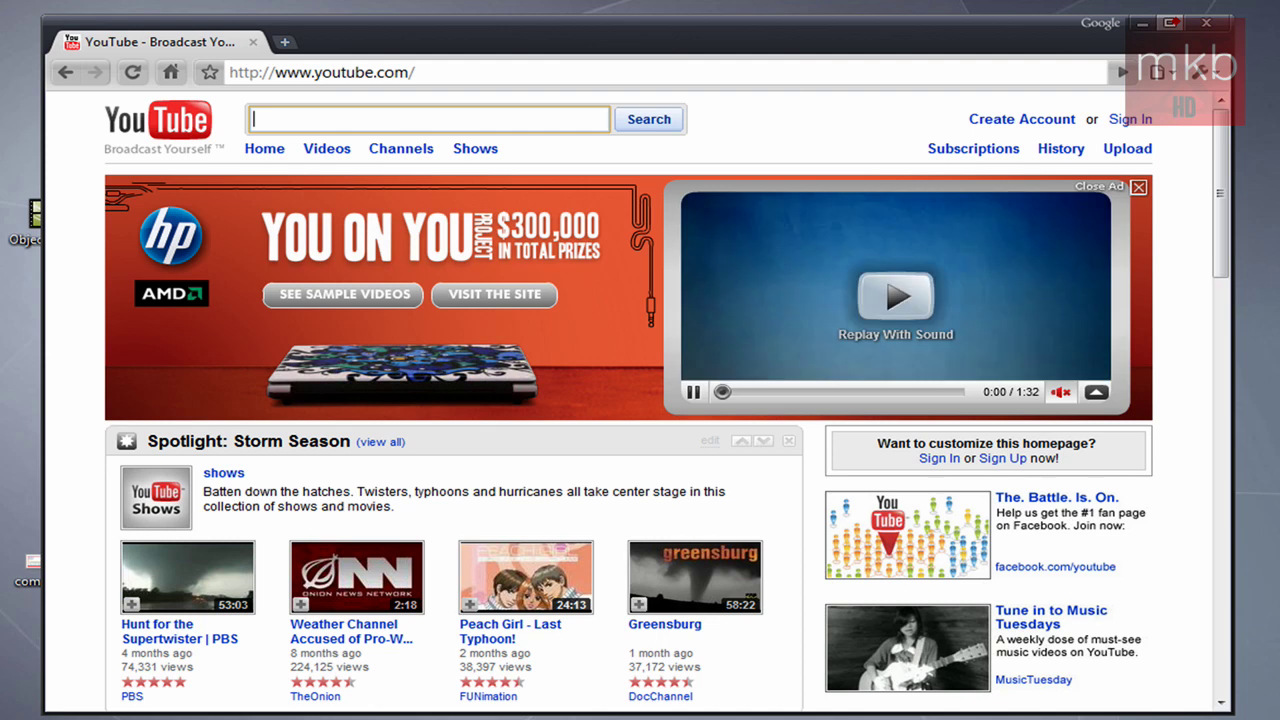
Open Options from the wrench menu, showing the Personal Stuff themes section
left_click(1199, 72)
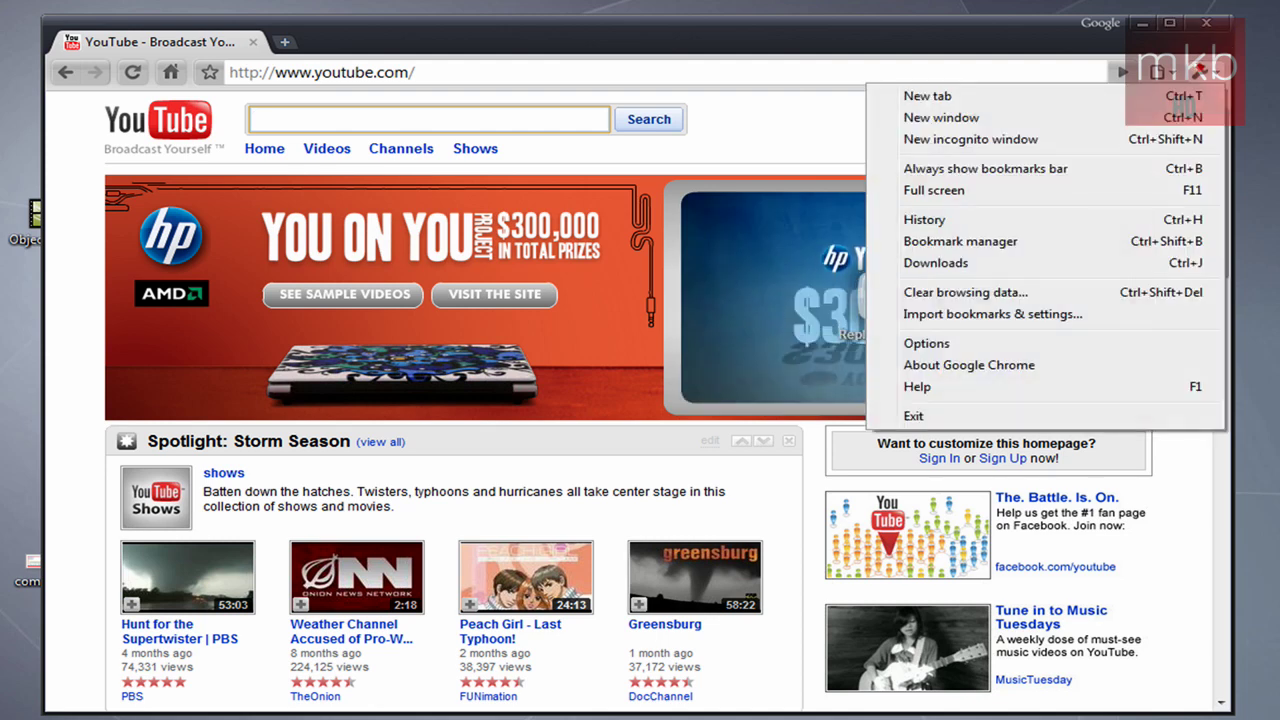
left_click(1016, 342)
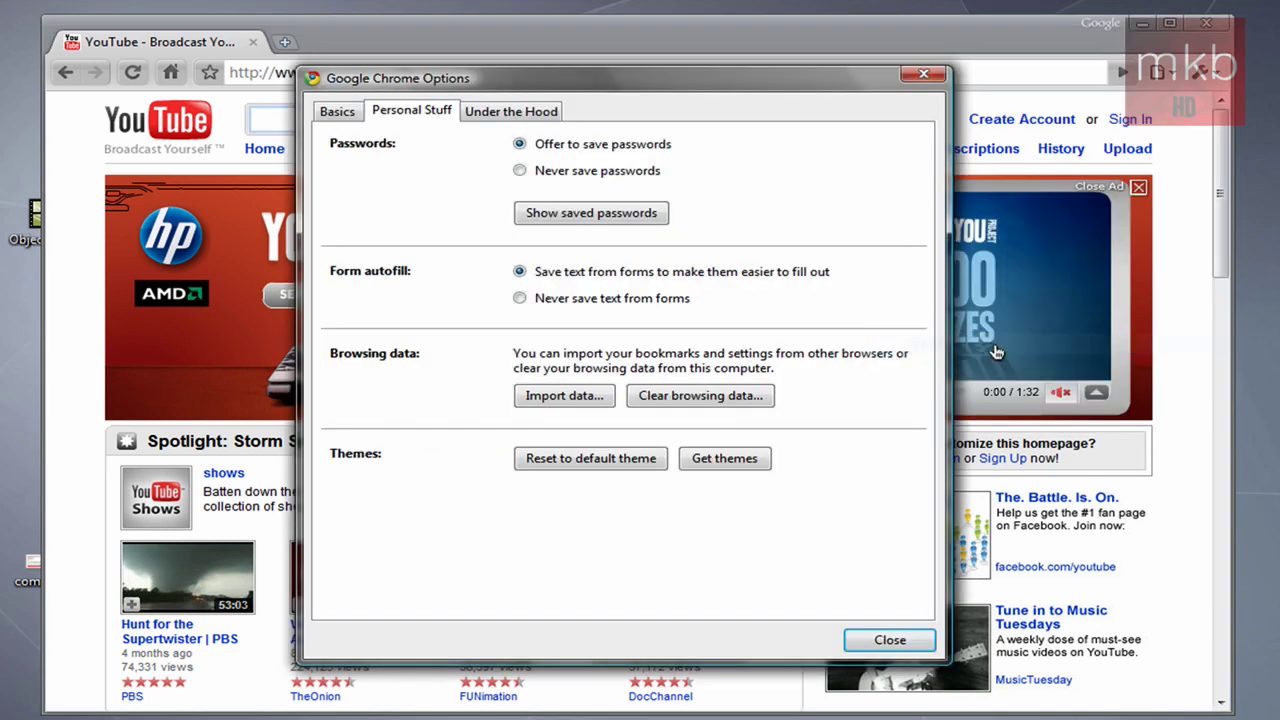